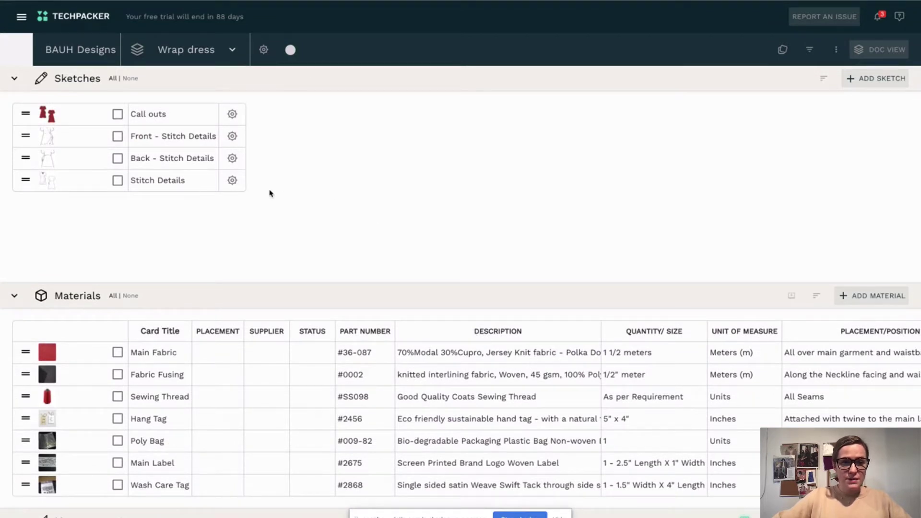
Scroll the Wrap dress tech pack down to the Measurements table with its twelve points of measure
scroll(282, 213, "down", 1)
scroll(179, 197, "up", 1)
scroll(179, 197, "down", 2)
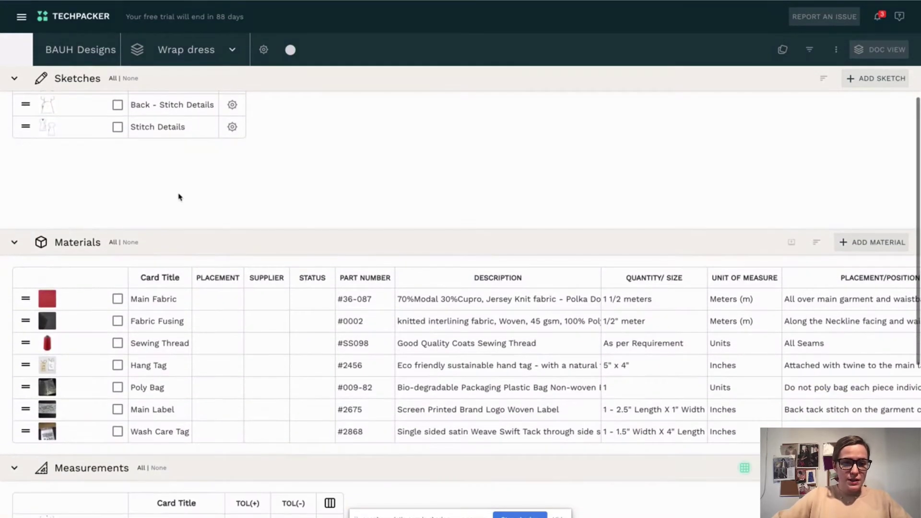
scroll(179, 197, "down", 4)
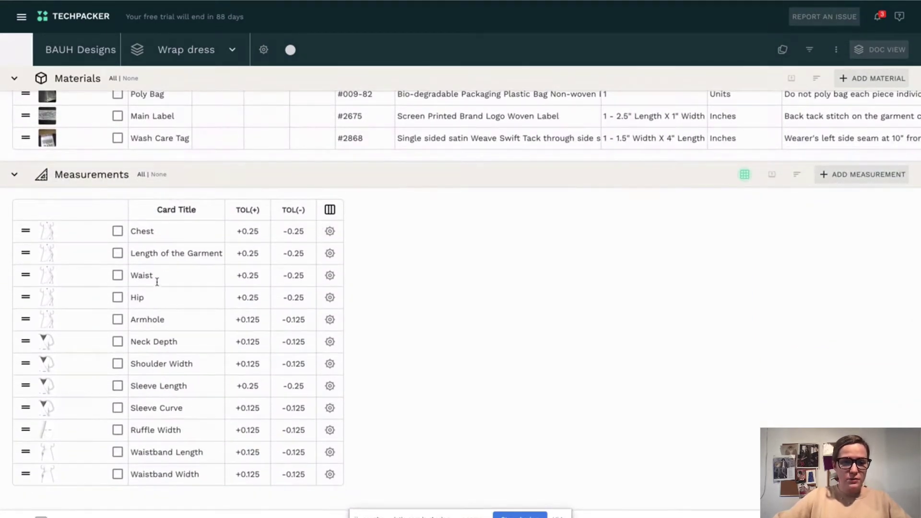
mouse_move(39, 232)
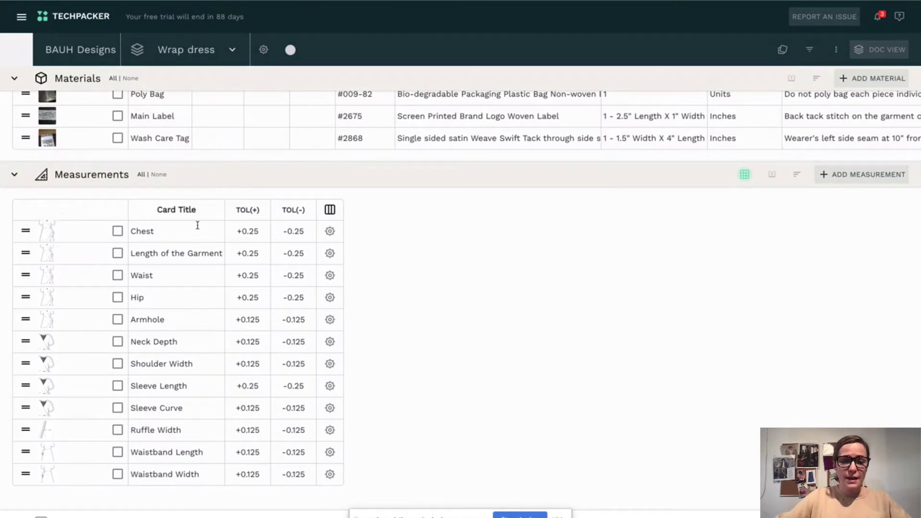
Add sizes S, M and L in the tech pack settings, with M as the sample size
left_click(262, 55)
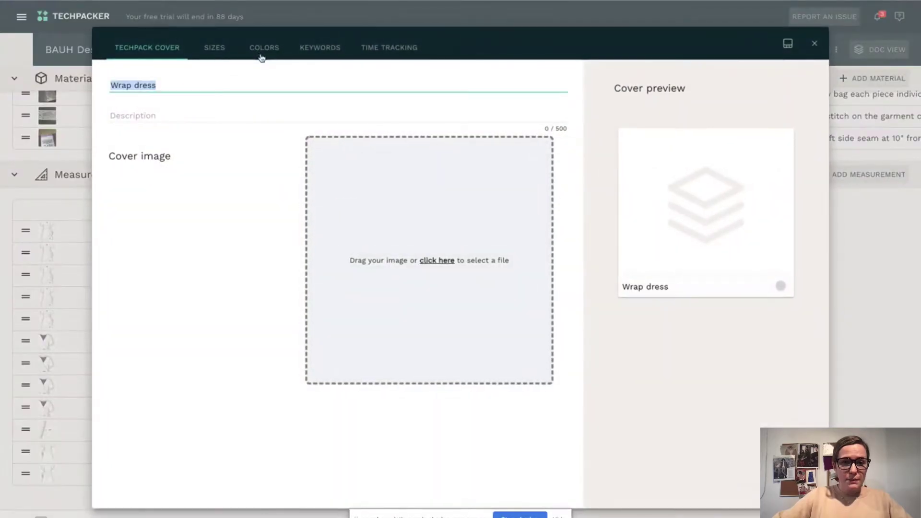
left_click(215, 50)
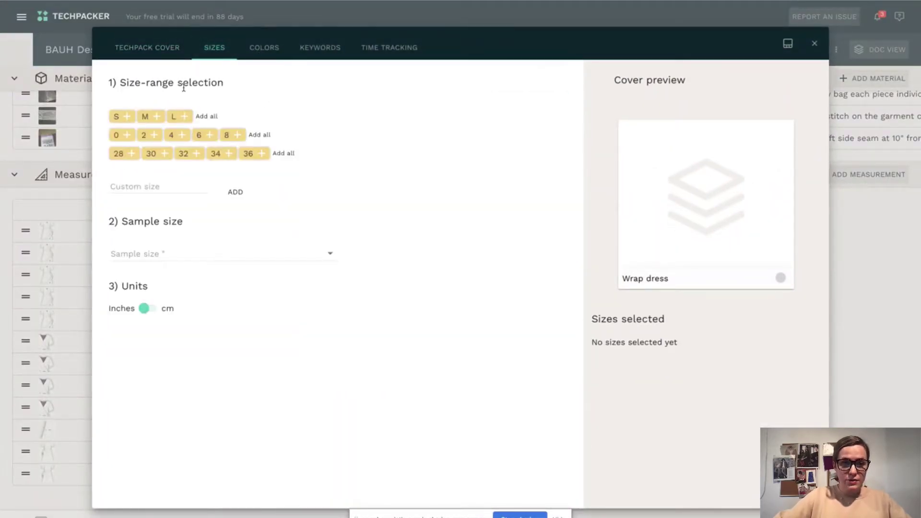
left_click(123, 120)
left_click(149, 117)
left_click(179, 118)
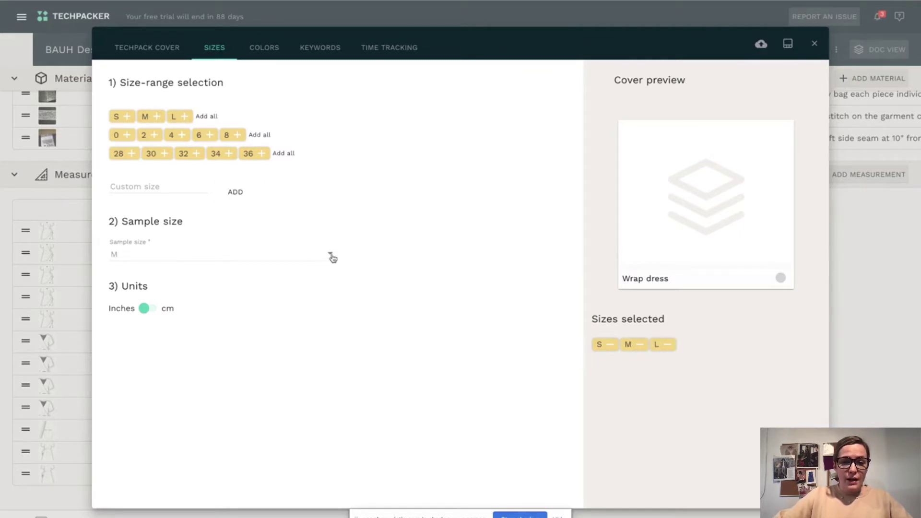
left_click(329, 254)
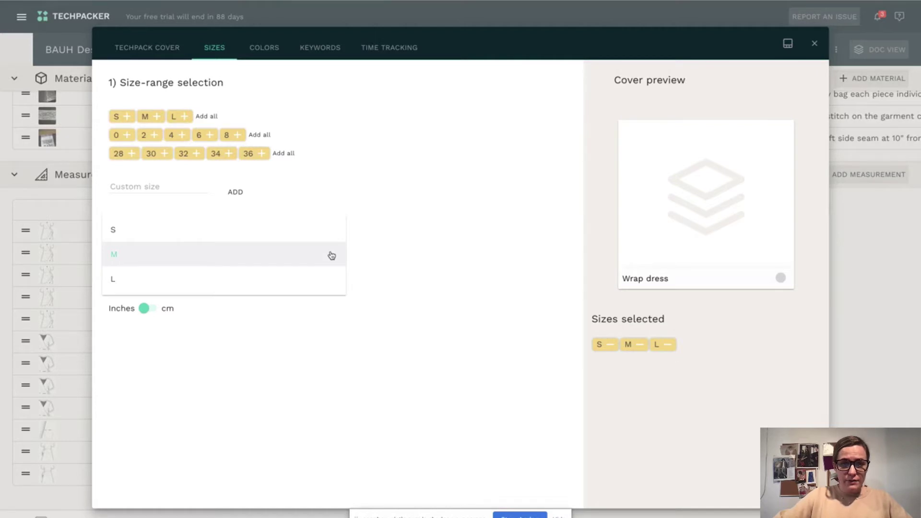
left_click(334, 255)
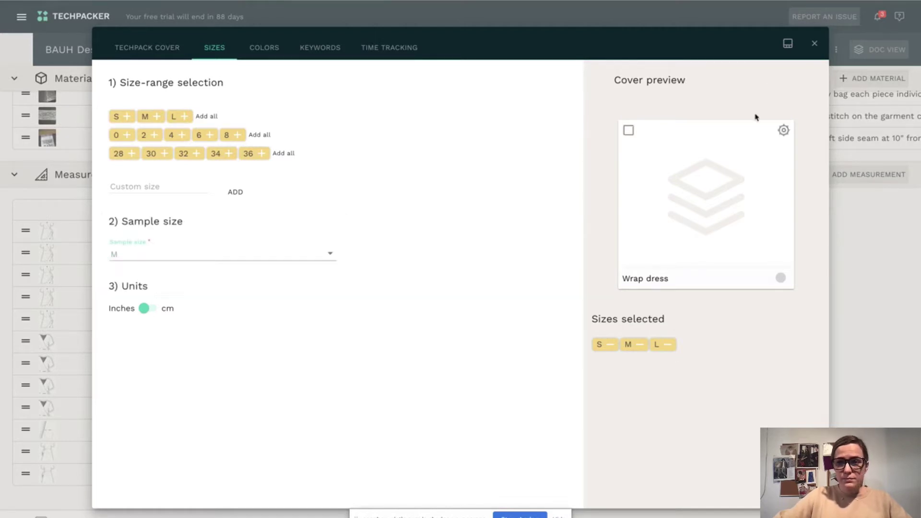
left_click(814, 44)
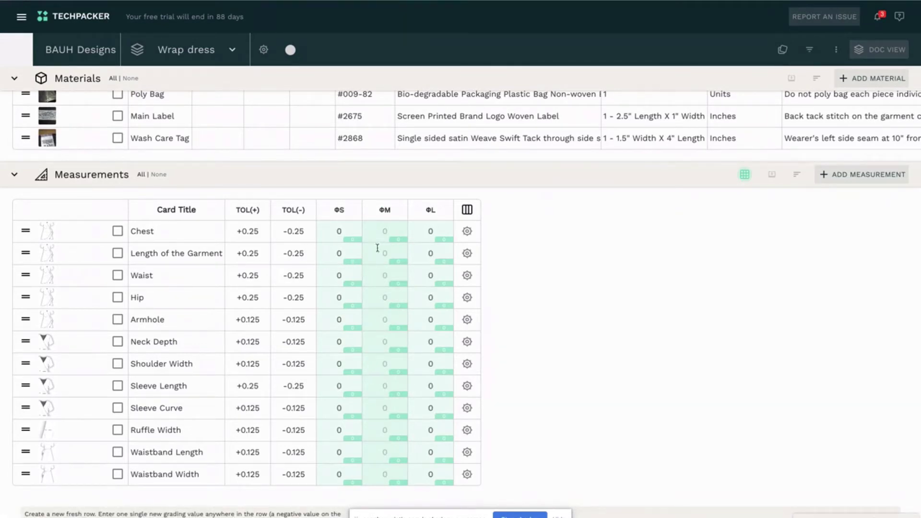
Grade Chest by -2/2 and Length of the Garment by -1/1 for sizes S and L
double_click(342, 231)
type("-2")
double_click(434, 231)
type("2")
double_click(343, 253)
type("-1")
double_click(440, 259)
type("1")
Grade Waist and Hip by -2/2 and Armhole by -1/2 and 1/2 for S and L
double_click(353, 276)
type("-2")
double_click(434, 276)
type("2")
double_click(340, 298)
type("-2")
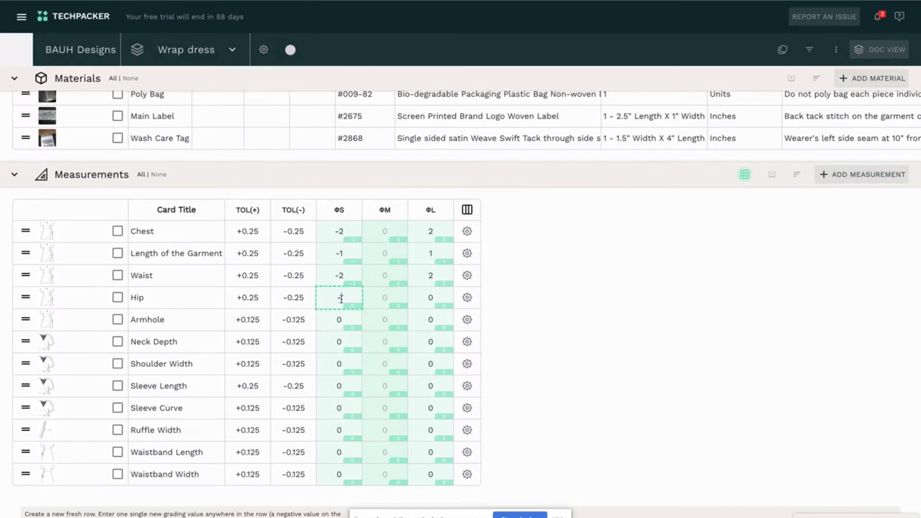
double_click(424, 299)
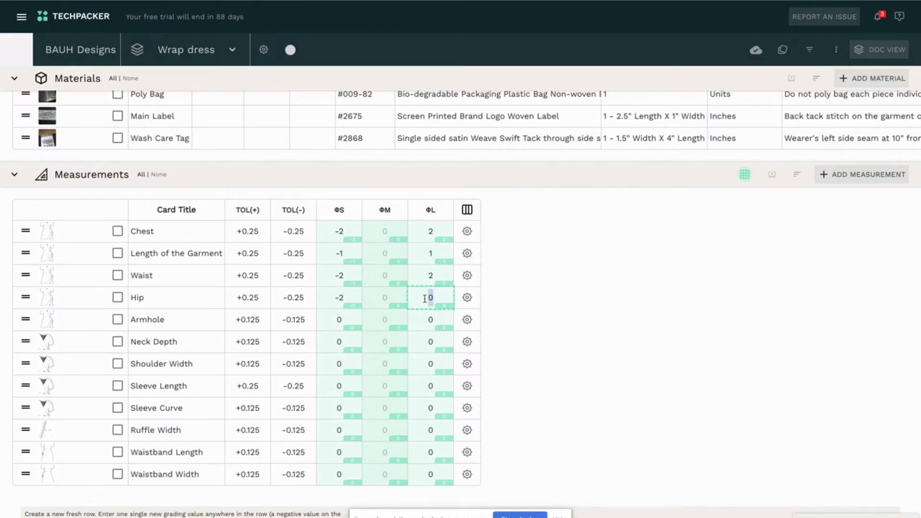
type("2")
double_click(340, 319)
type("-1/2")
double_click(437, 320)
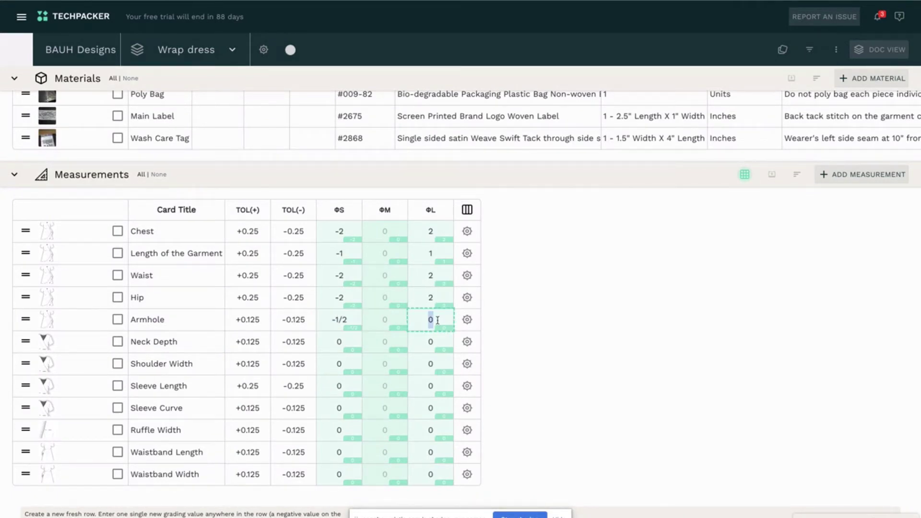
type("1/2")
Grade Shoulder Width and Sleeve Length by -1/2 and 1/2 for S and L
double_click(341, 339)
double_click(342, 365)
type("-1/2")
double_click(433, 363)
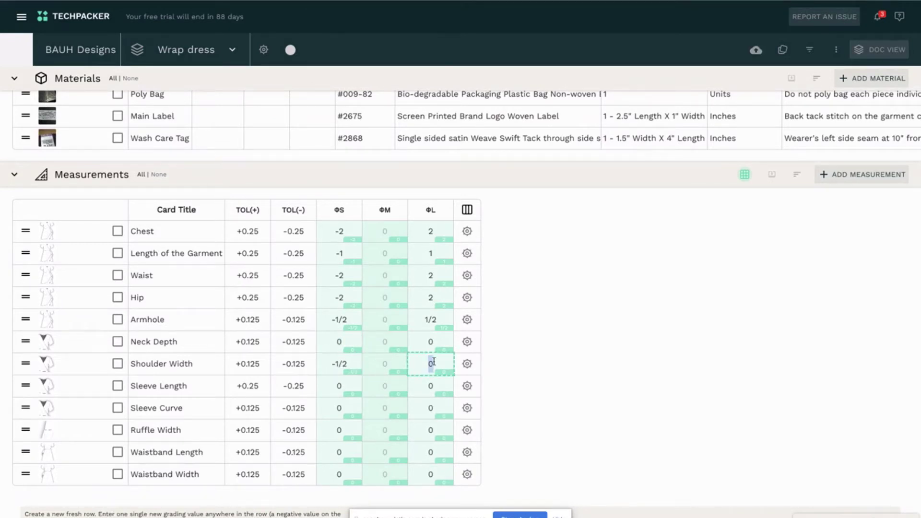
type("1/2")
left_click(339, 387)
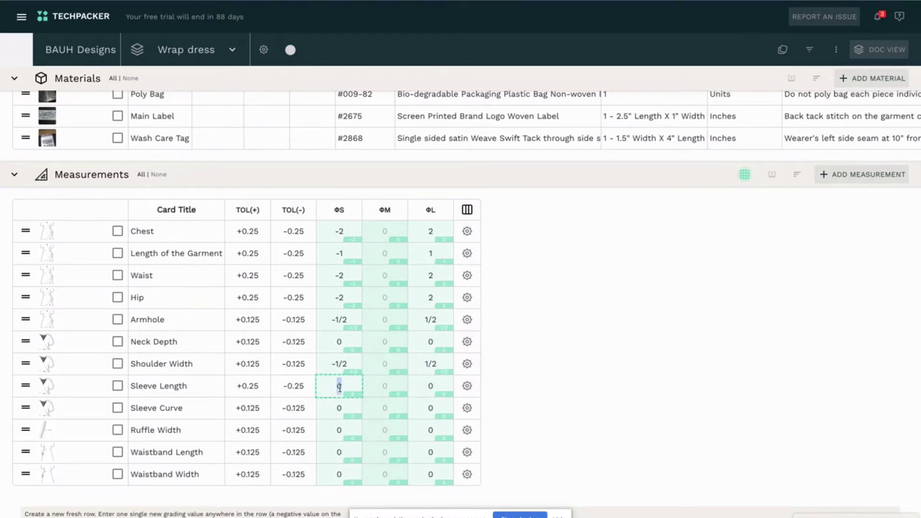
type("-1/2")
left_click(431, 382)
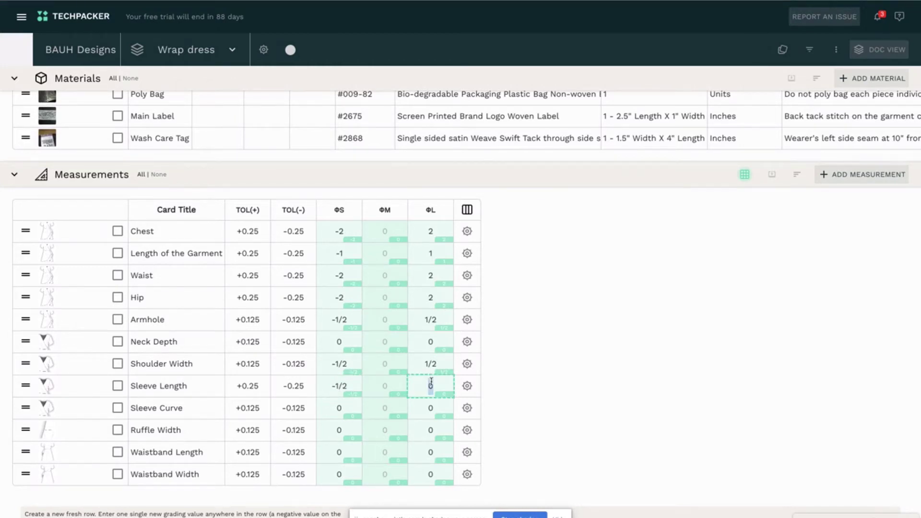
type("1/2")
Grade Sleeve Curve by -1/2 and 1/2 and Waistband Length by -2 and 2 for S and L
left_click(339, 406)
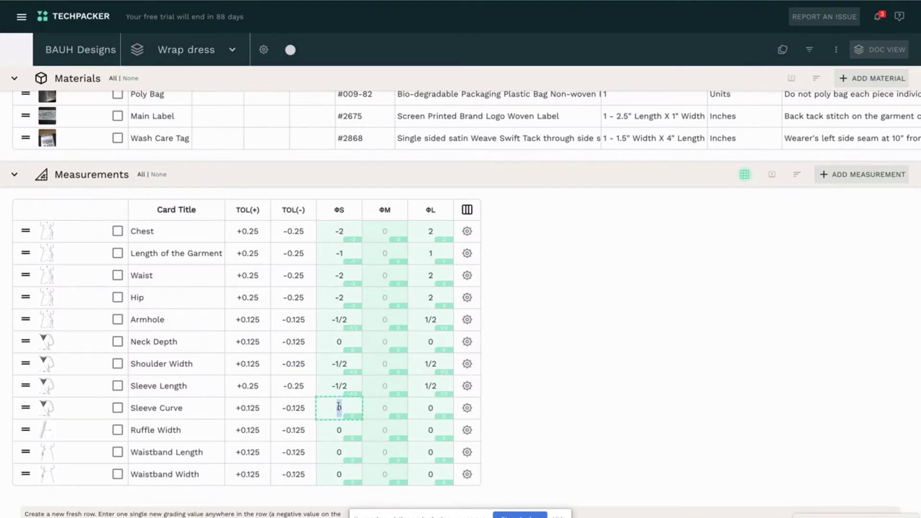
type("-1/2")
left_click(444, 407)
type("1/2")
left_click(344, 426)
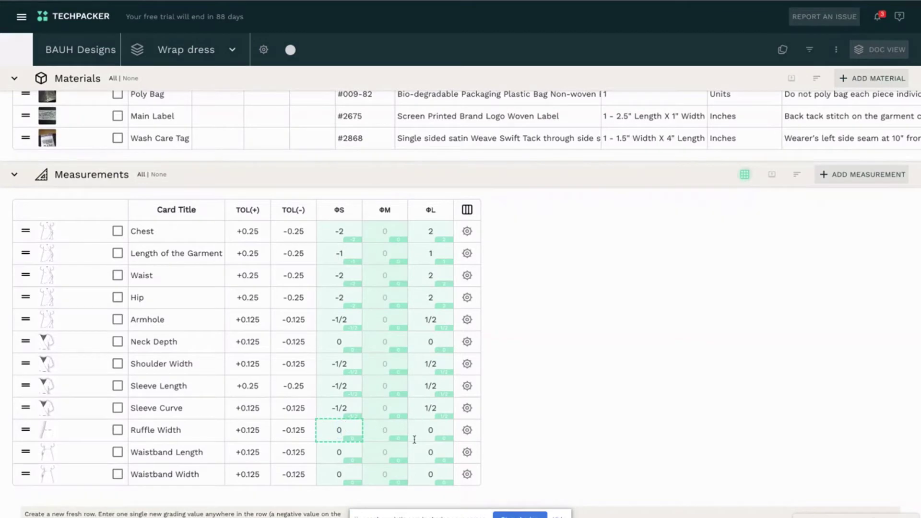
left_click(335, 456)
type("-2")
left_click(431, 451)
type("2")
left_click(339, 472)
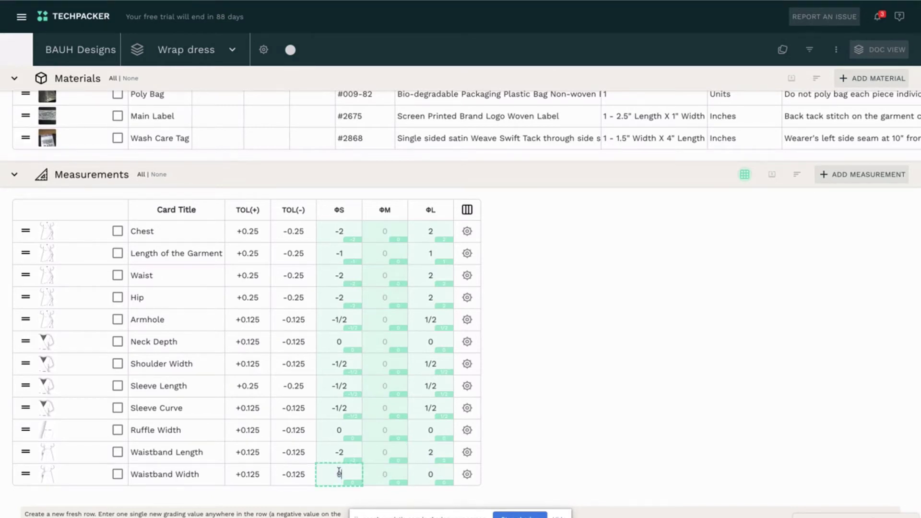
left_click(436, 474)
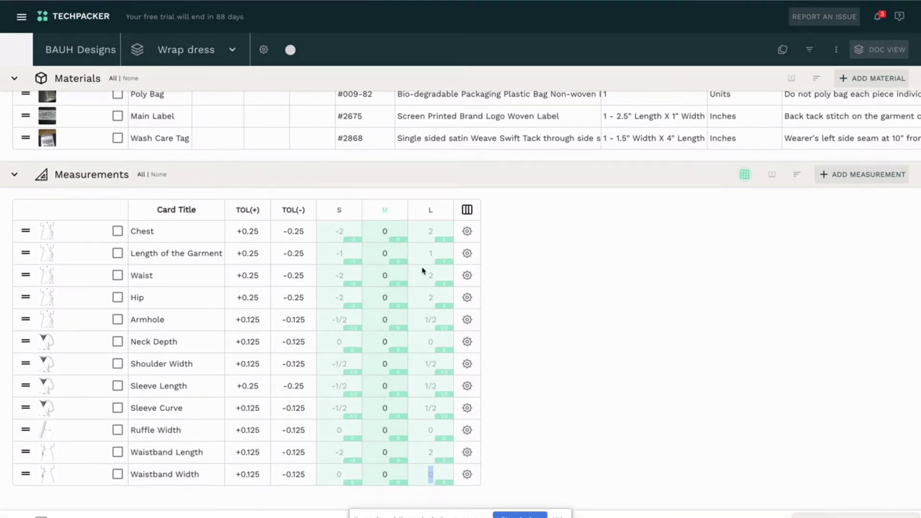
Enter base M measurements Chest 37, Length of the Garment 43, Waist 30 and Hip 46
left_click(384, 230)
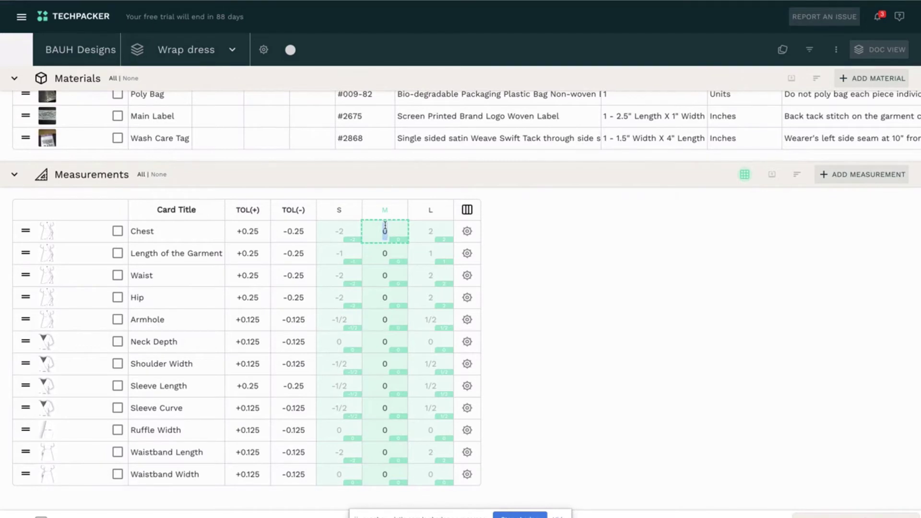
type("37")
left_click(389, 252)
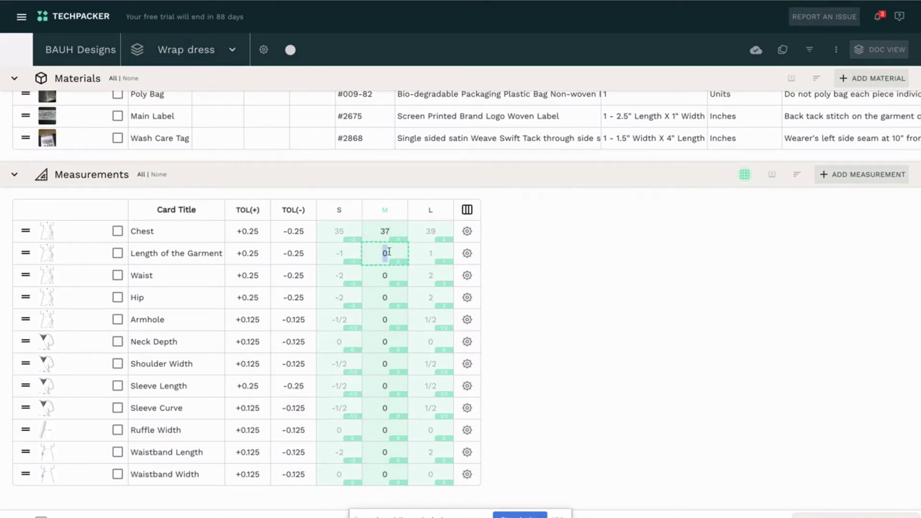
type("43")
left_click(386, 277)
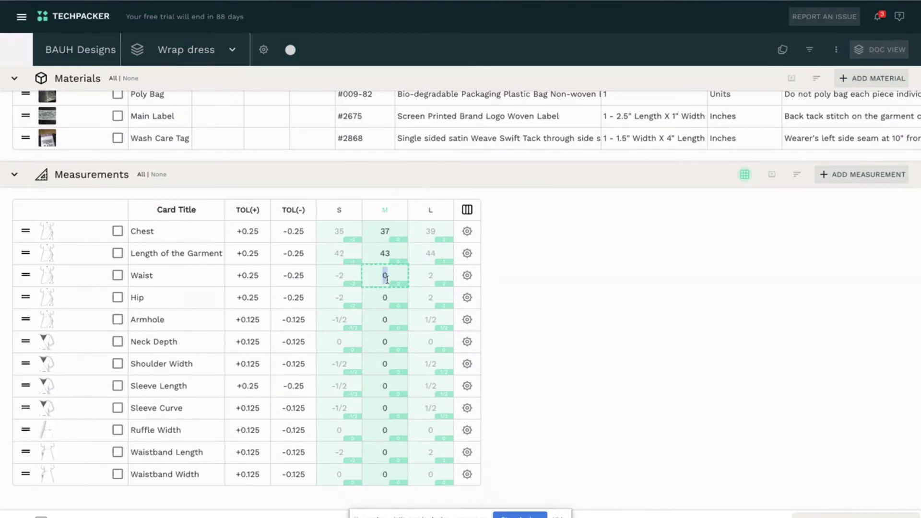
type("30")
left_click(386, 294)
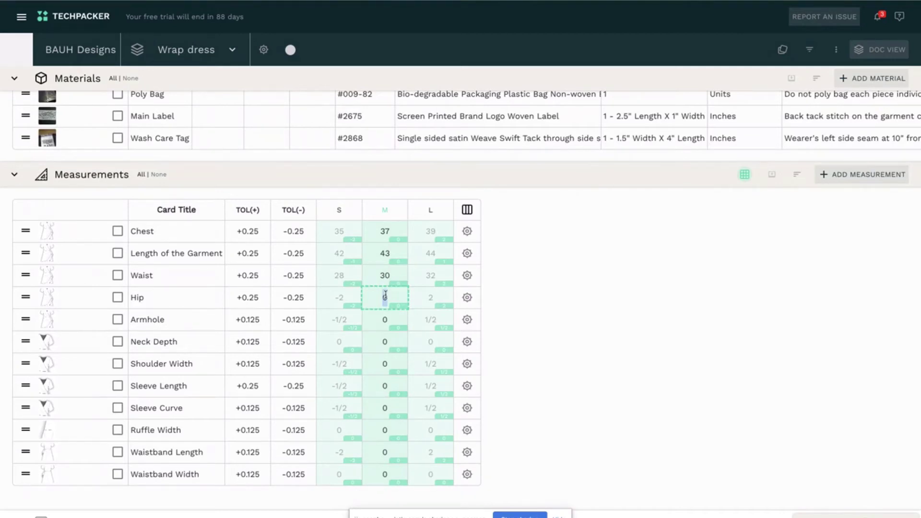
type("46")
Enter M values Armhole 9 3/4 and Neck Depth 7, and start Shoulder Width's value
left_click(384, 316)
type("9 3/4")
left_click(384, 340)
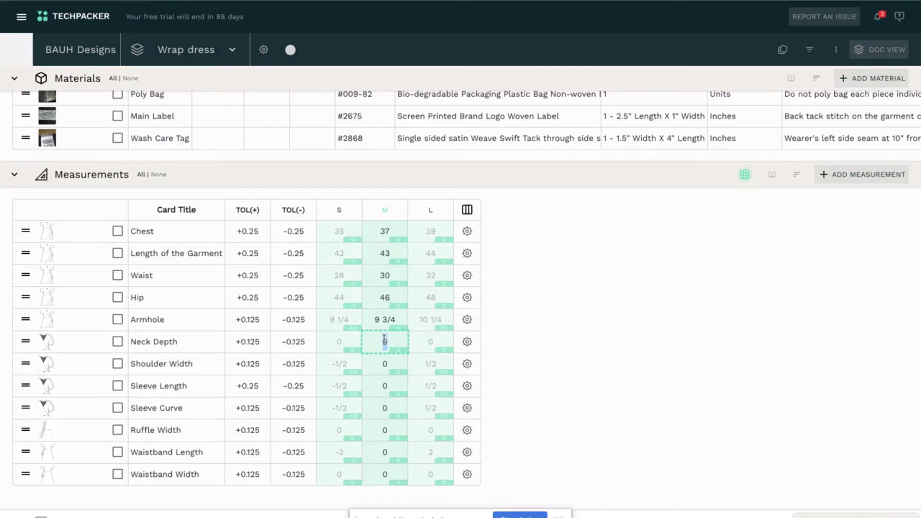
type("7")
left_click(389, 365)
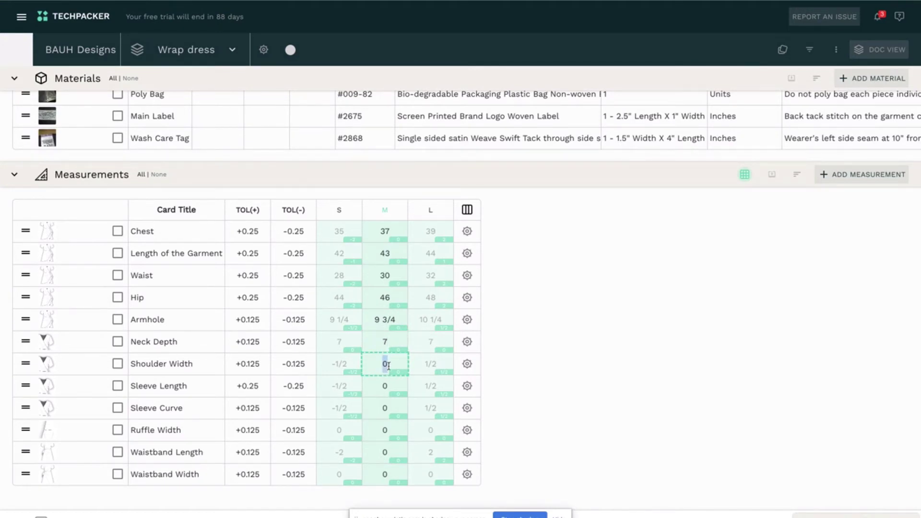
type("3 1/2")
Set M Shoulder Width 3 1/2, Sleeve Length 5 1/2, Sleeve Curve 9 3/4 and Ruffle Width 5
key("Return")
double_click(390, 387)
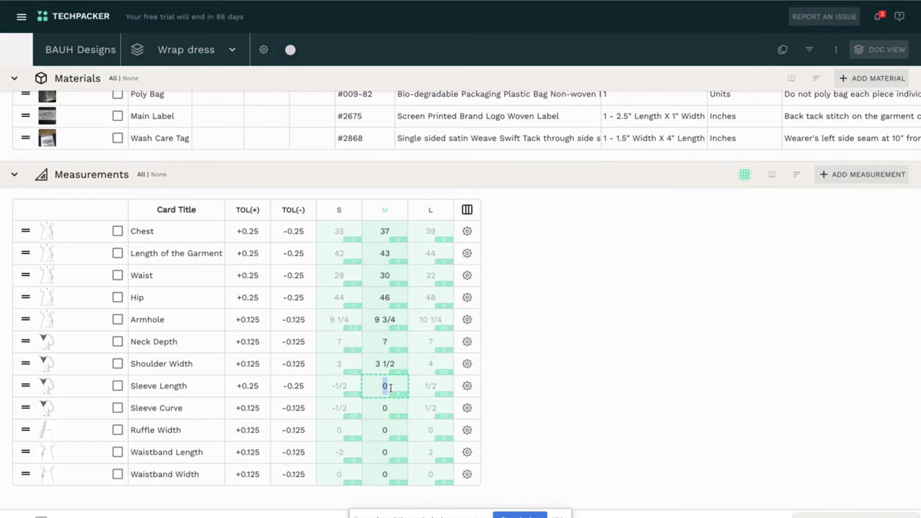
type("5 1/2")
double_click(393, 408)
type("9 ")
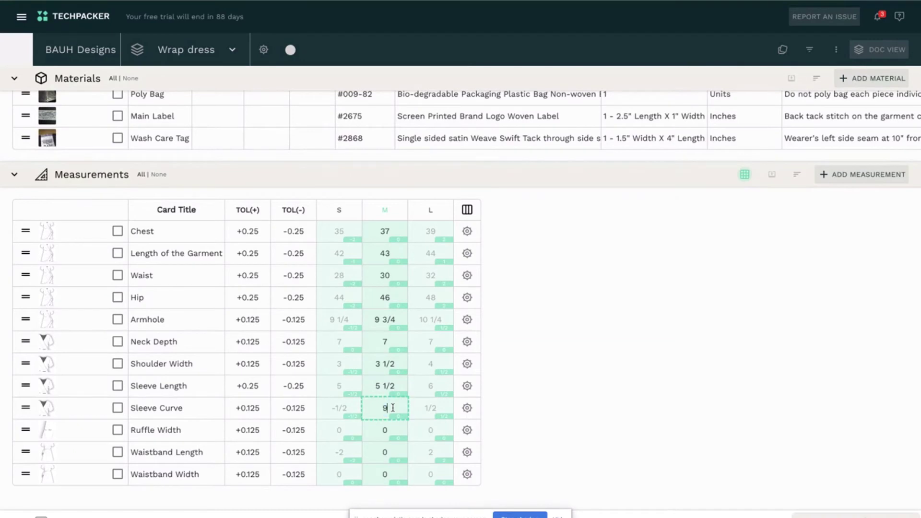
type("3/4")
double_click(386, 437)
type("5")
Set M Waistband Length 36 and Waistband Width 2, then show the table as grade increments
double_click(388, 453)
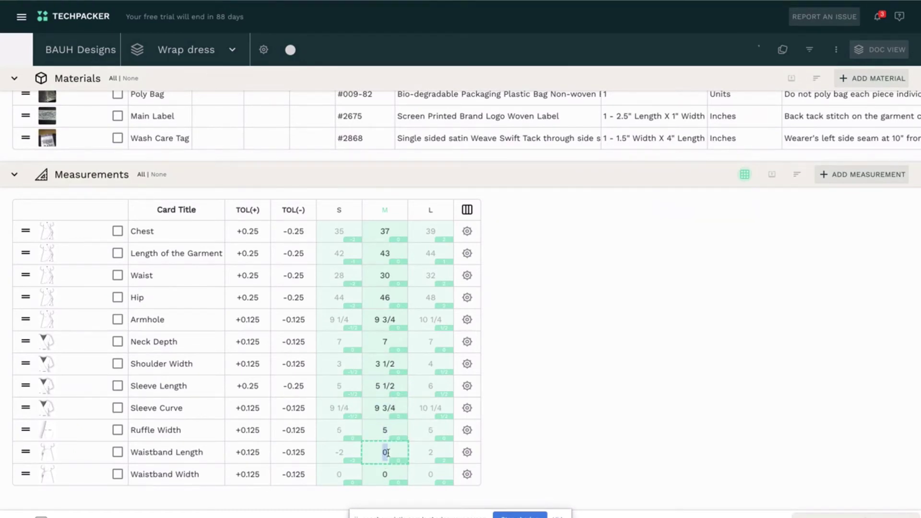
type("36")
double_click(380, 475)
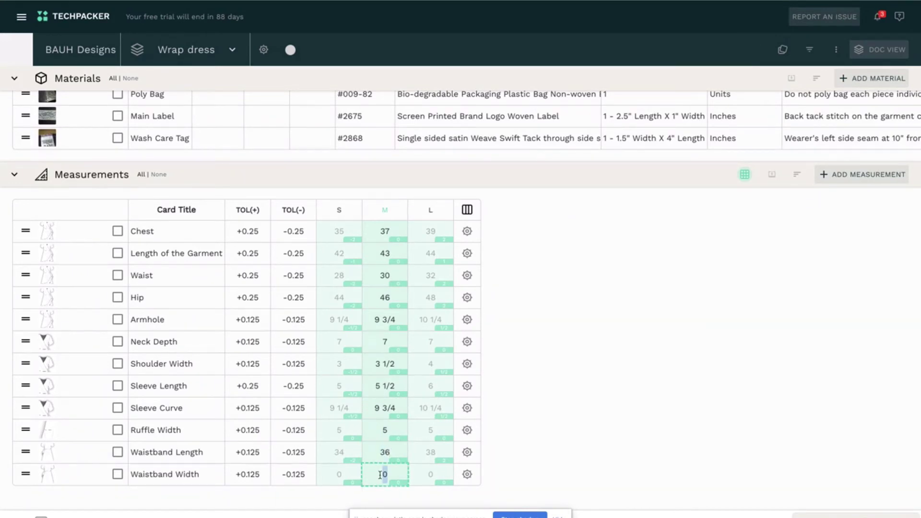
type("2")
left_click(508, 286)
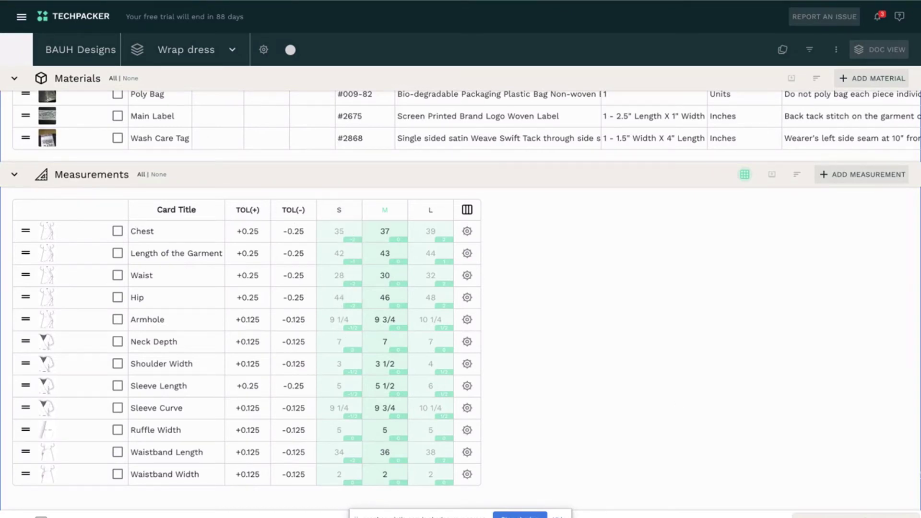
left_click(873, 516)
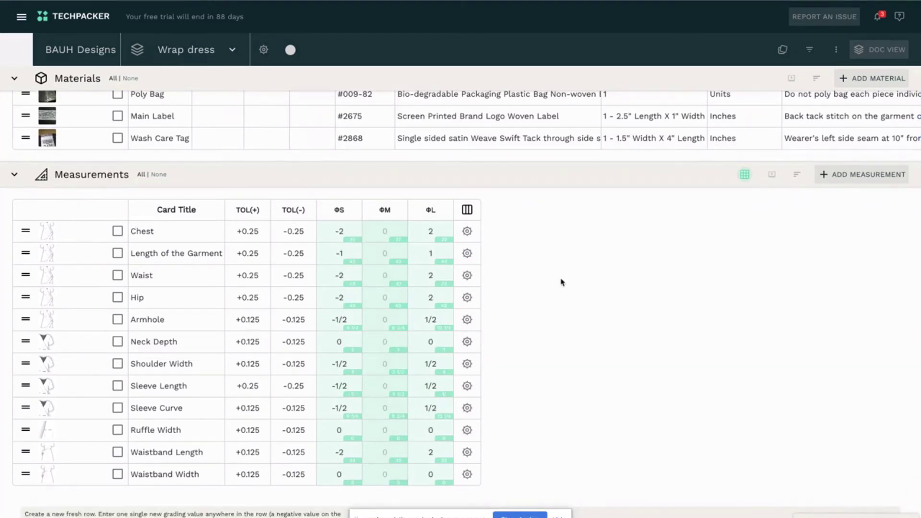
Switch the measurements table back to absolute S, M and L values
left_click(873, 516)
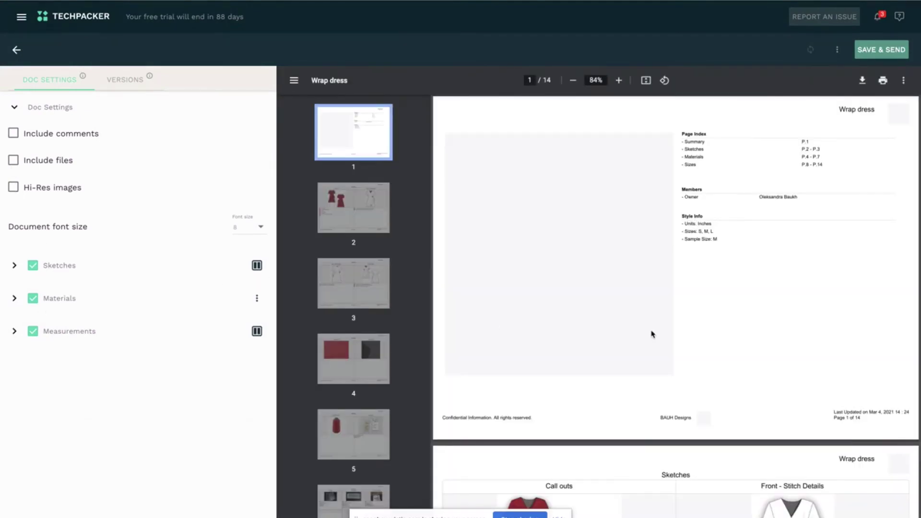
Scroll through the Wrap dress PDF preview to page 14's graded measurements chart
scroll(651, 334, "down", 10)
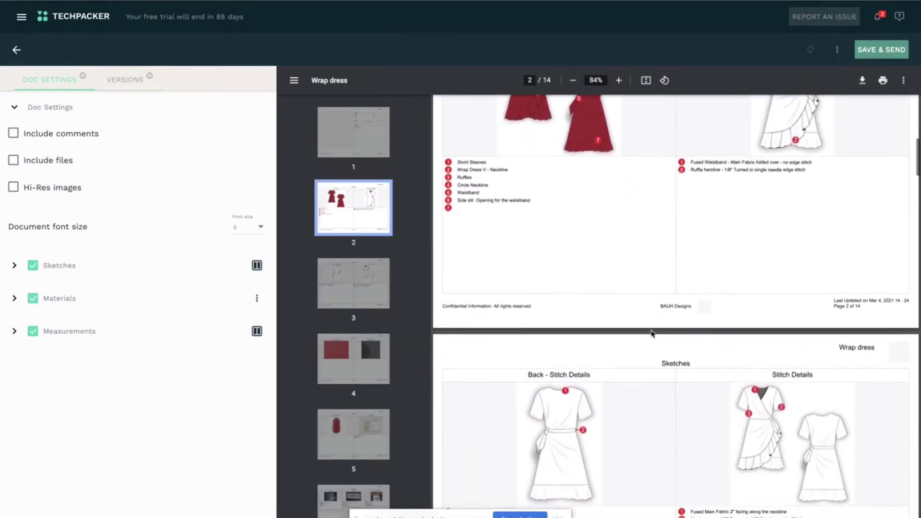
scroll(652, 334, "down", 6)
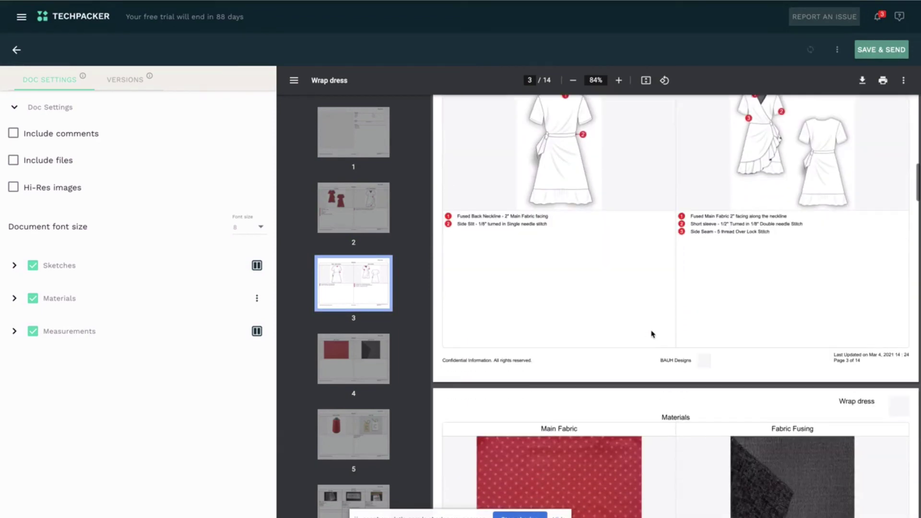
scroll(651, 335, "down", 10)
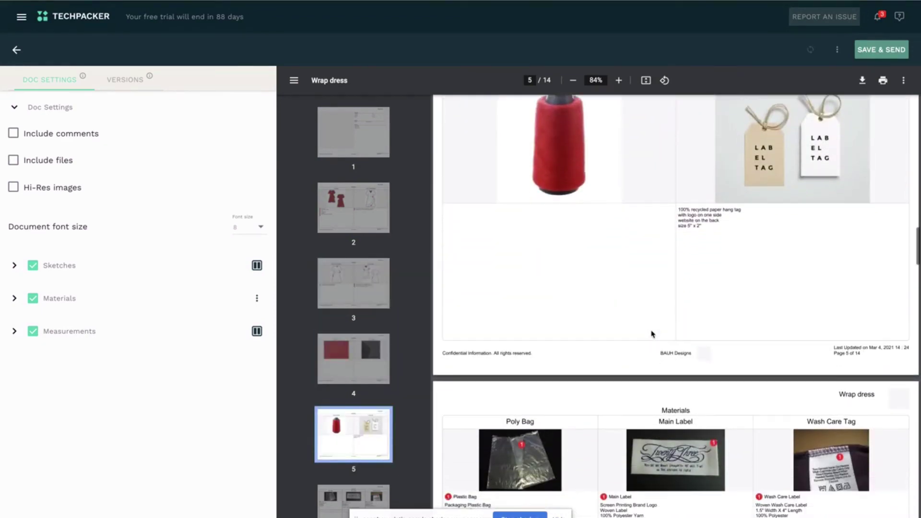
scroll(651, 334, "down", 10)
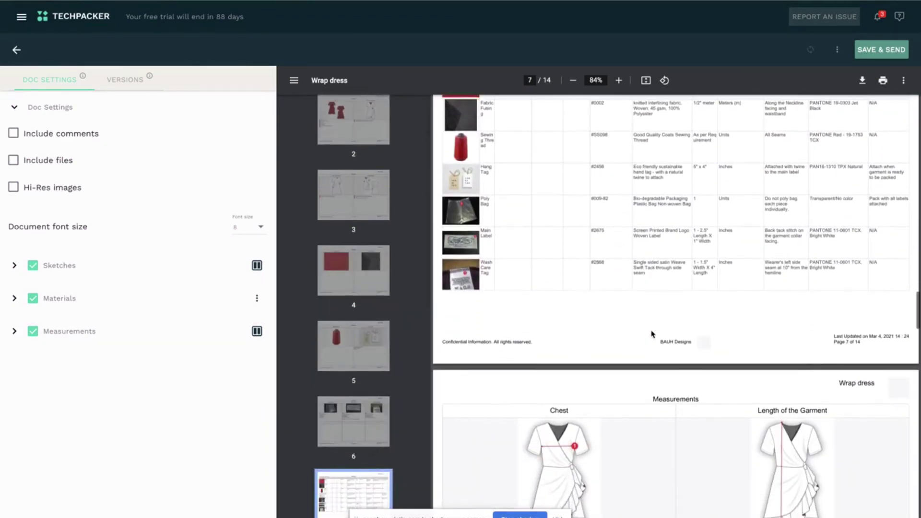
scroll(651, 335, "down", 12)
scroll(651, 334, "down", 10)
scroll(651, 334, "down", 10)
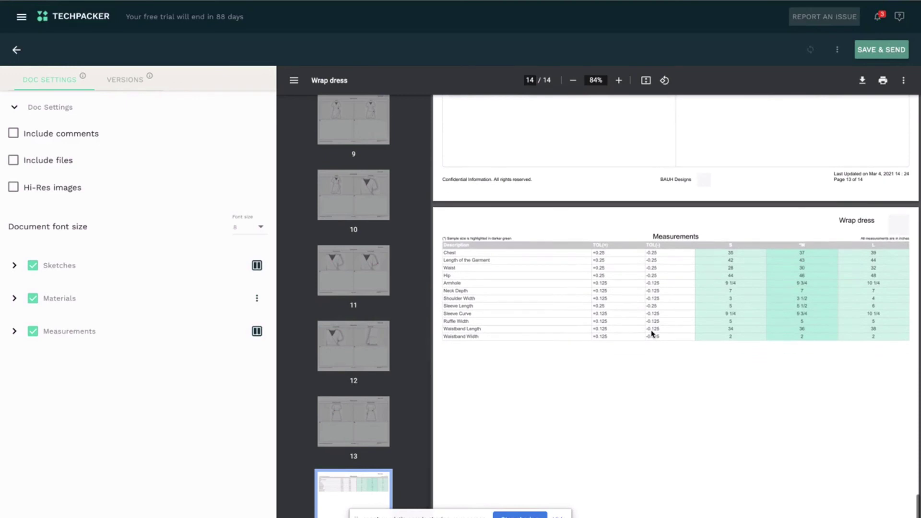
scroll(651, 334, "down", 1)
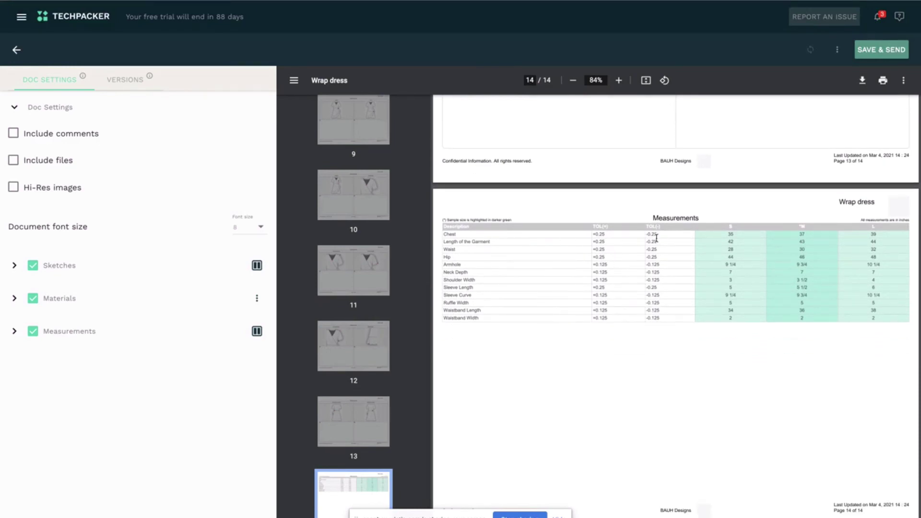